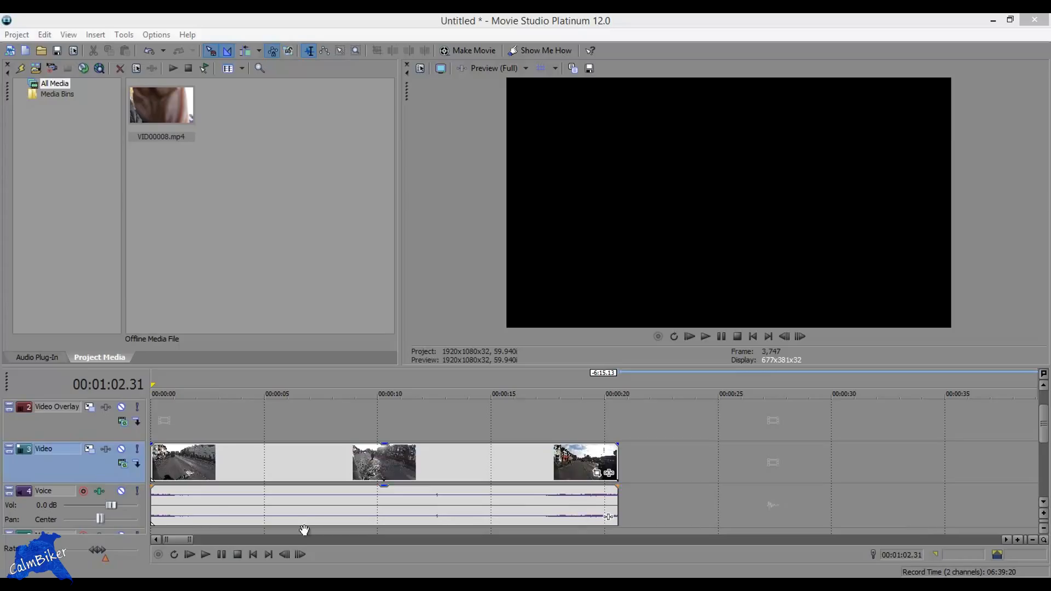
Play the footage from the start and insert an empty event at 00:00:09.08 on the Video Overlay track
left_click(156, 423)
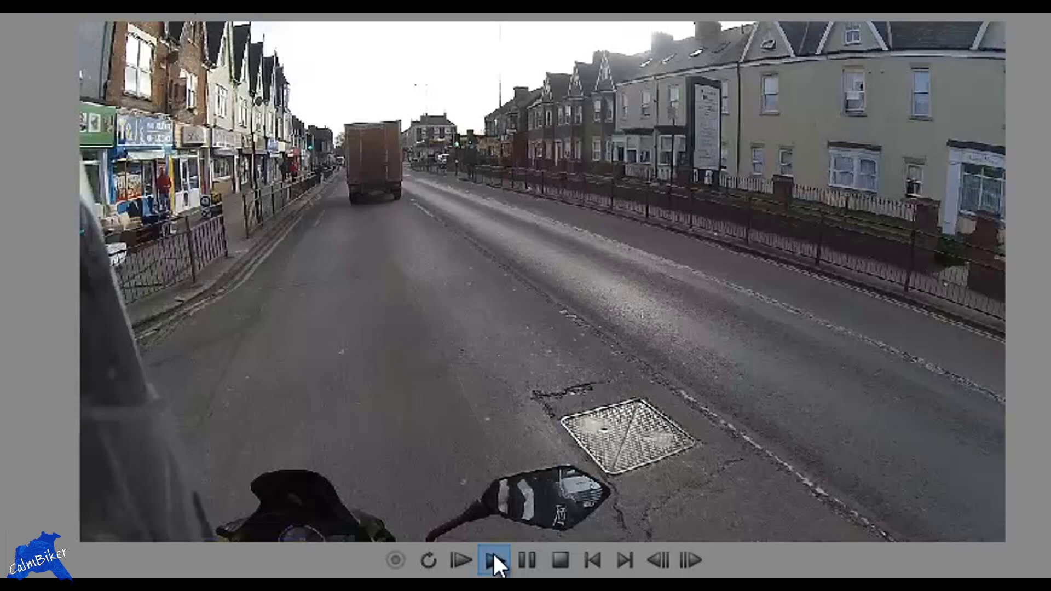
left_click(493, 551)
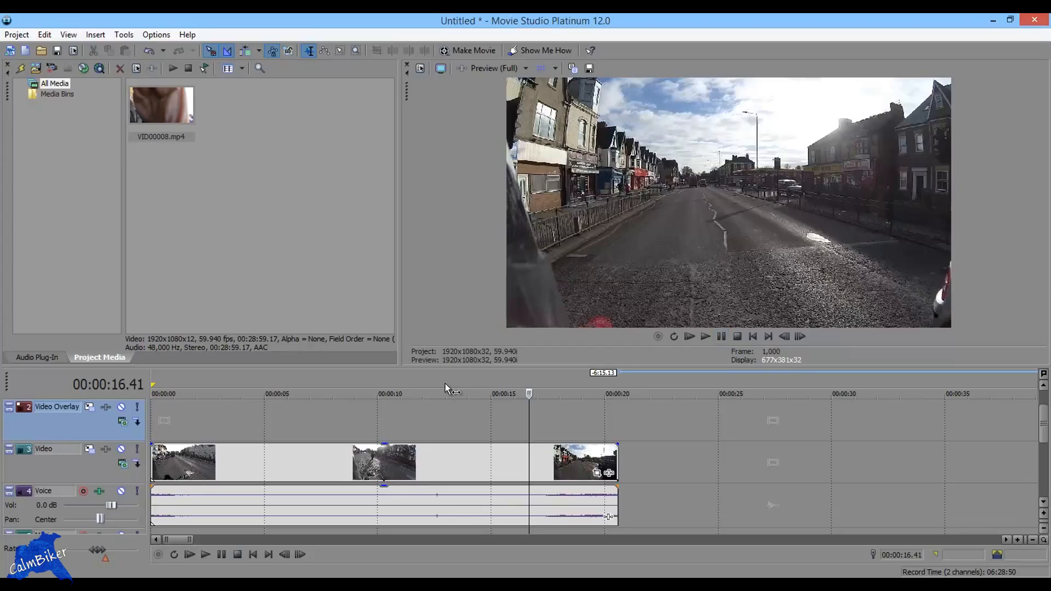
left_click(358, 416)
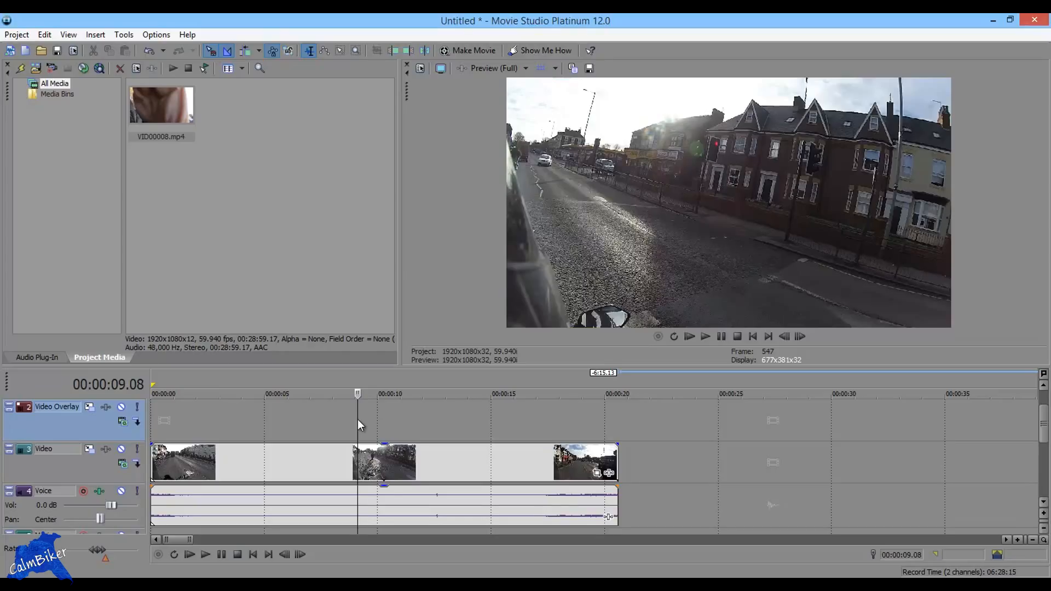
right_click(357, 419)
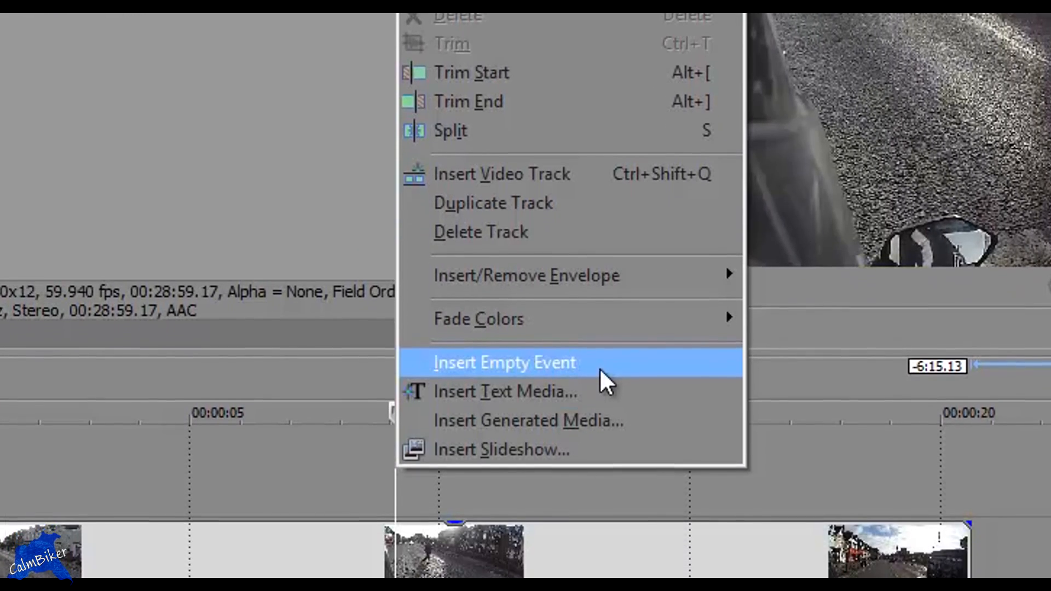
left_click(582, 442)
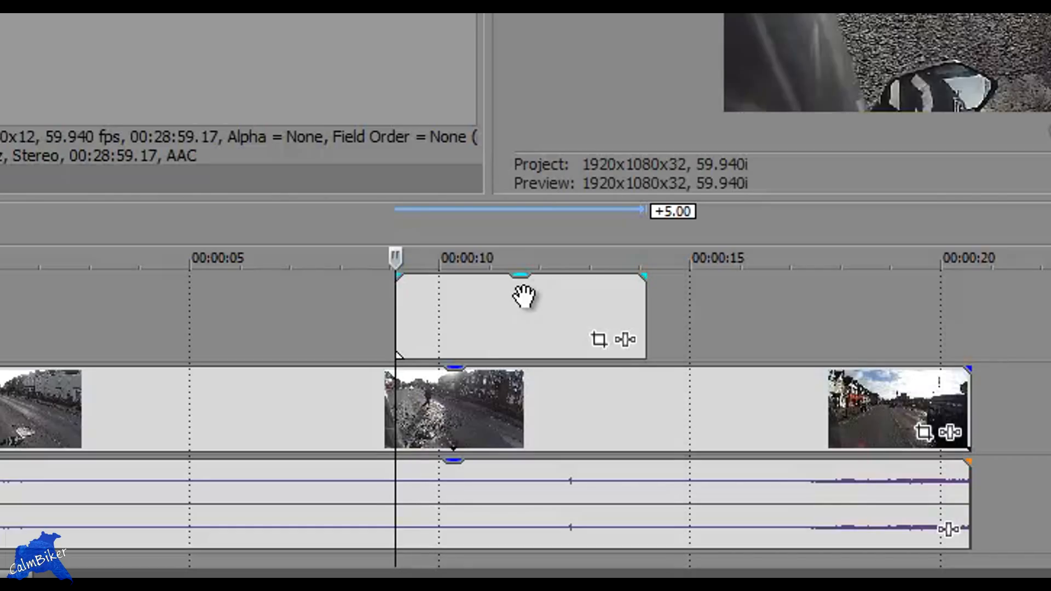
Add the Sony Timecode effect to the empty event on the Video Overlay track
left_click(626, 340)
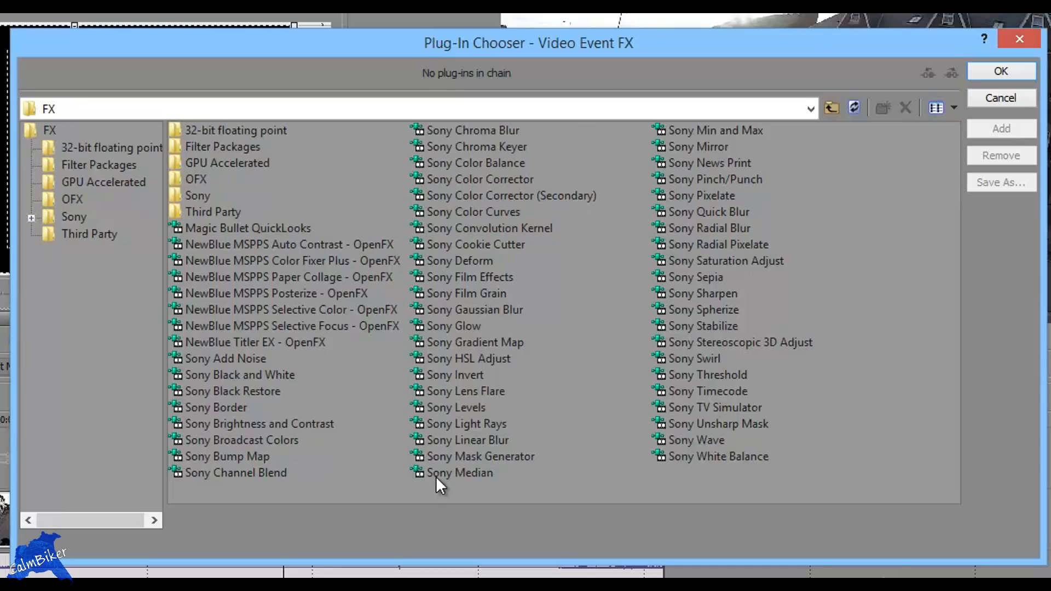
left_click(727, 391)
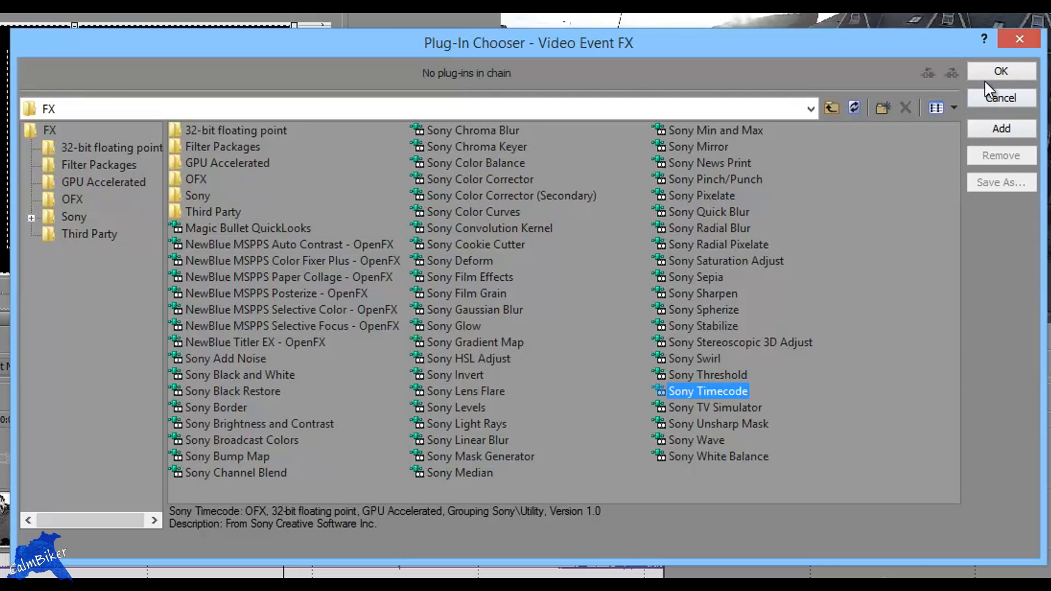
left_click(989, 134)
left_click(1002, 76)
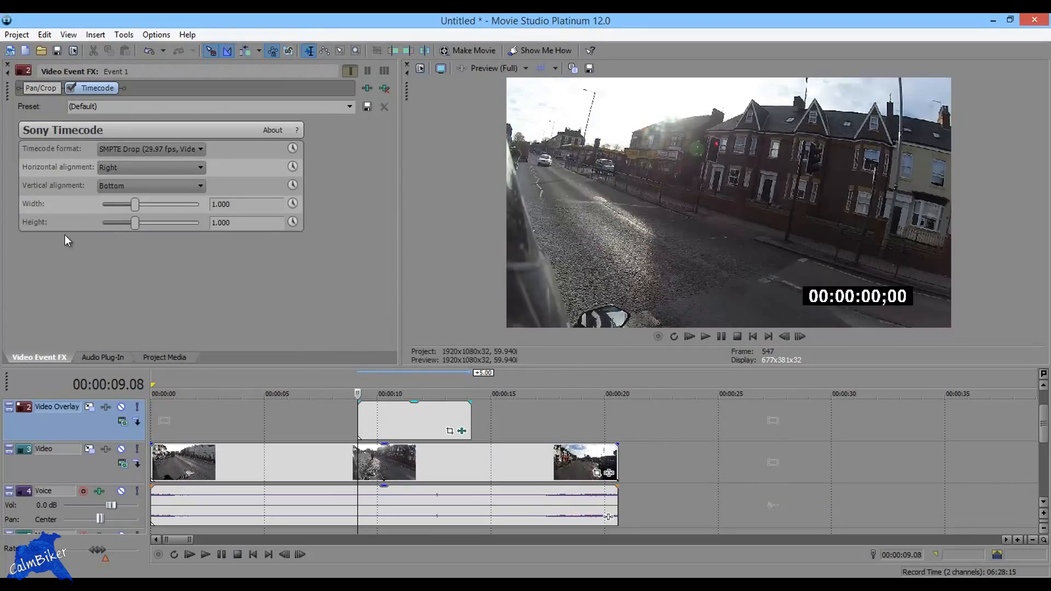
Try the Time and Absolute Frames timecode formats and set the format to Seconds
left_click(193, 150)
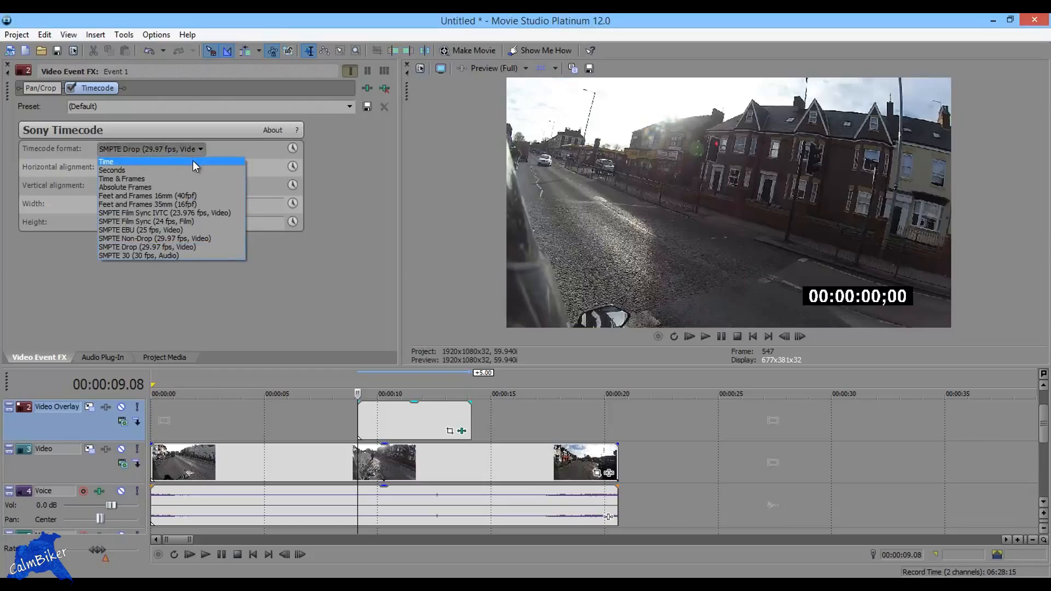
left_click(193, 160)
left_click(196, 148)
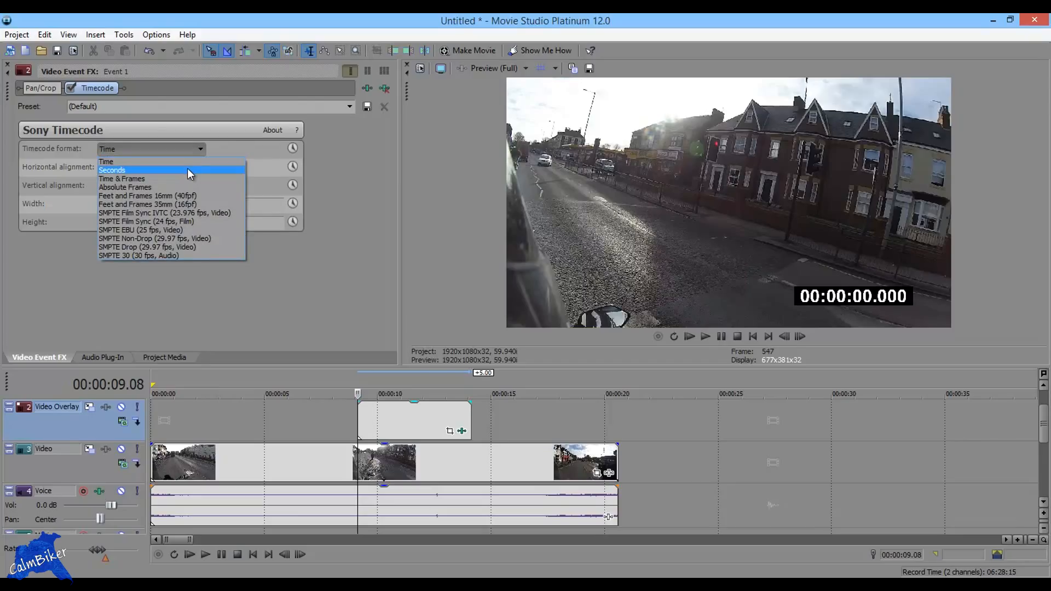
left_click(187, 169)
left_click(192, 154)
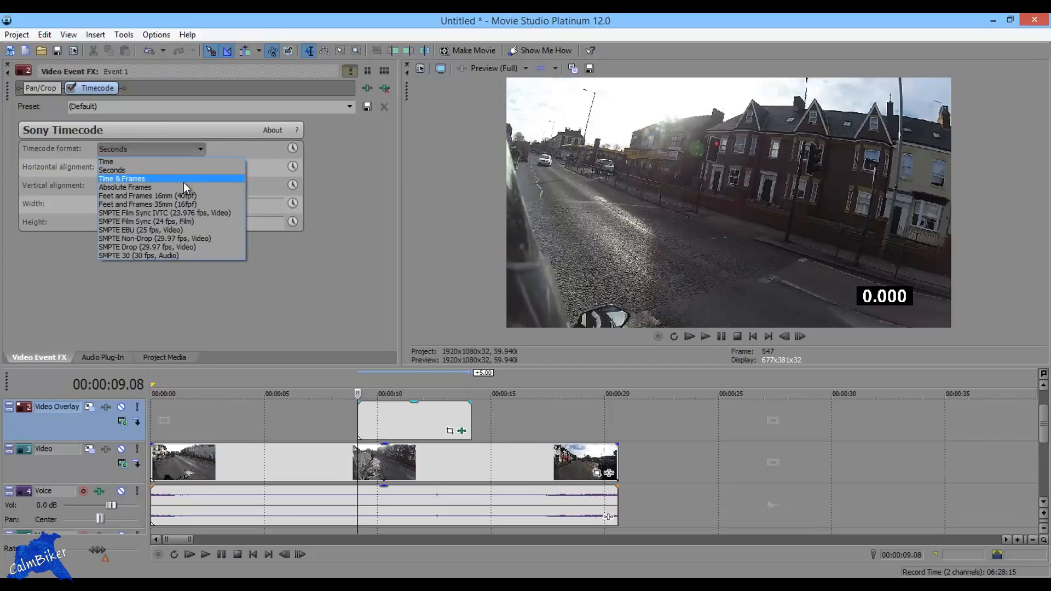
left_click(183, 187)
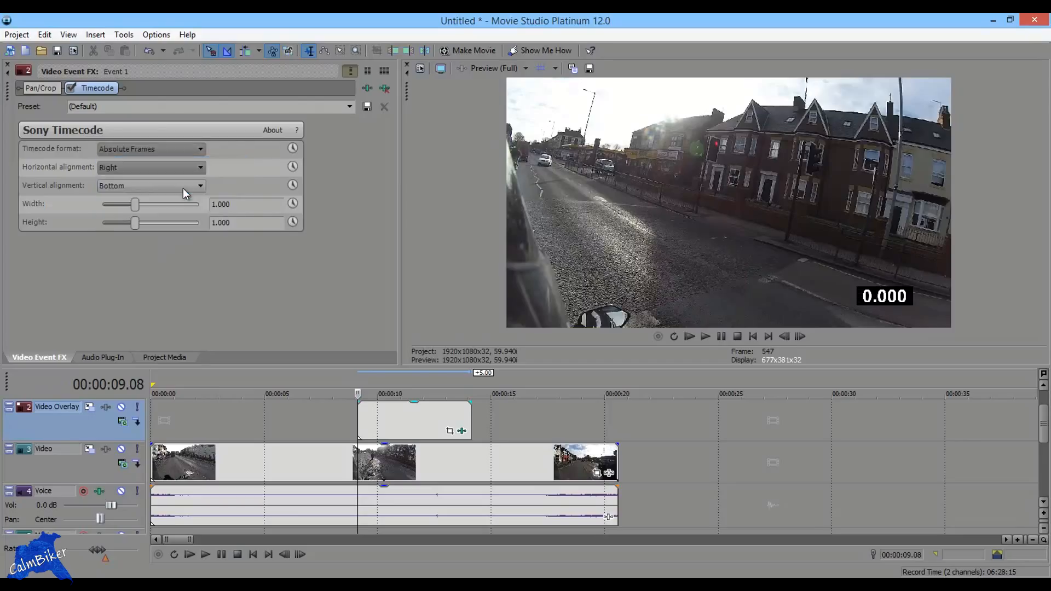
left_click(202, 147)
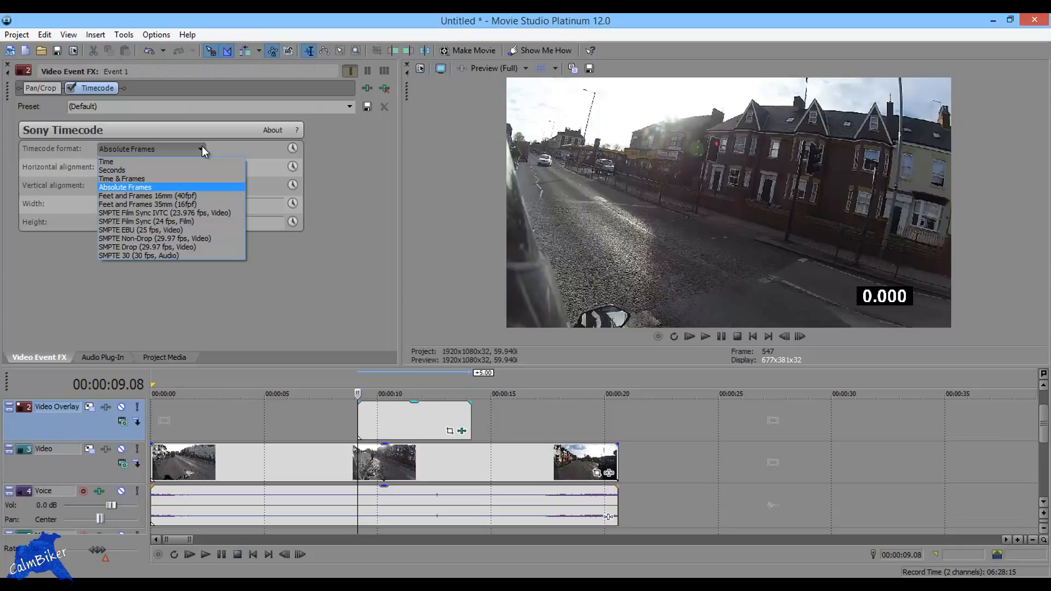
left_click(176, 170)
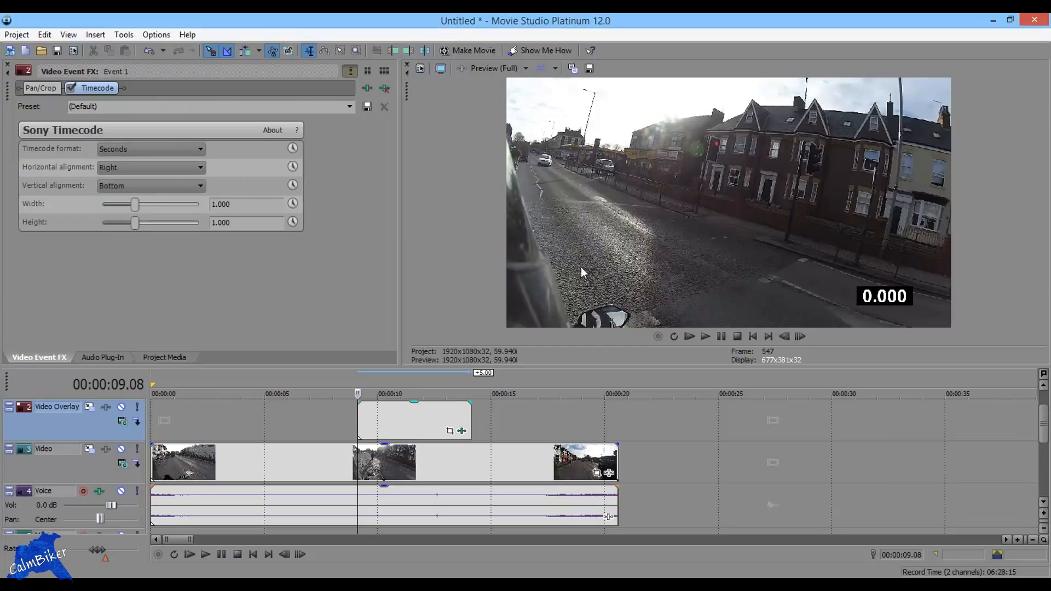
Try the timecode's Left horizontal alignment, set it back to Right, and view the vertical alignment options
left_click(201, 166)
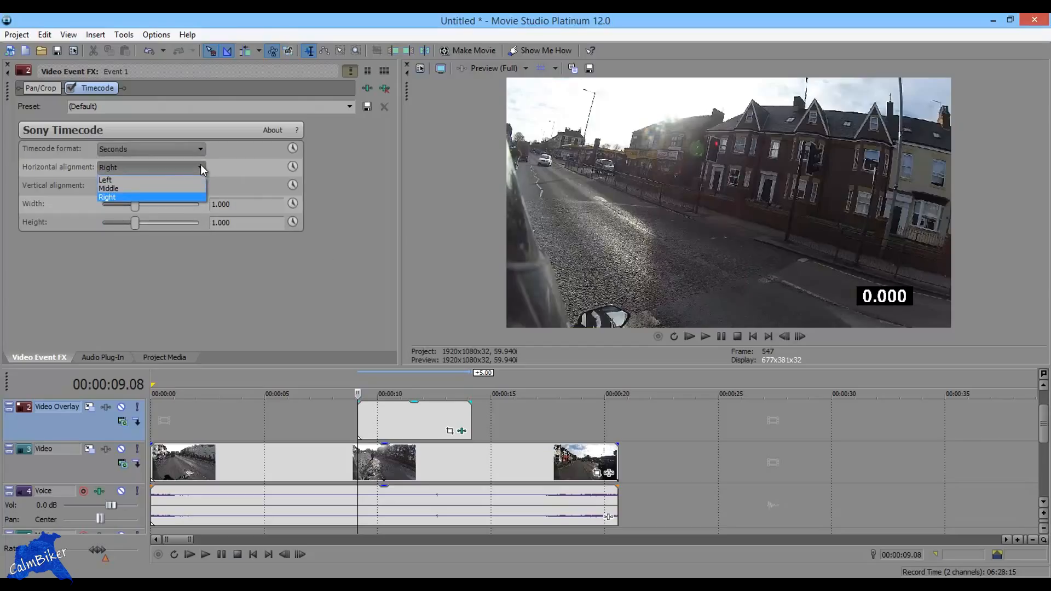
left_click(197, 179)
left_click(195, 168)
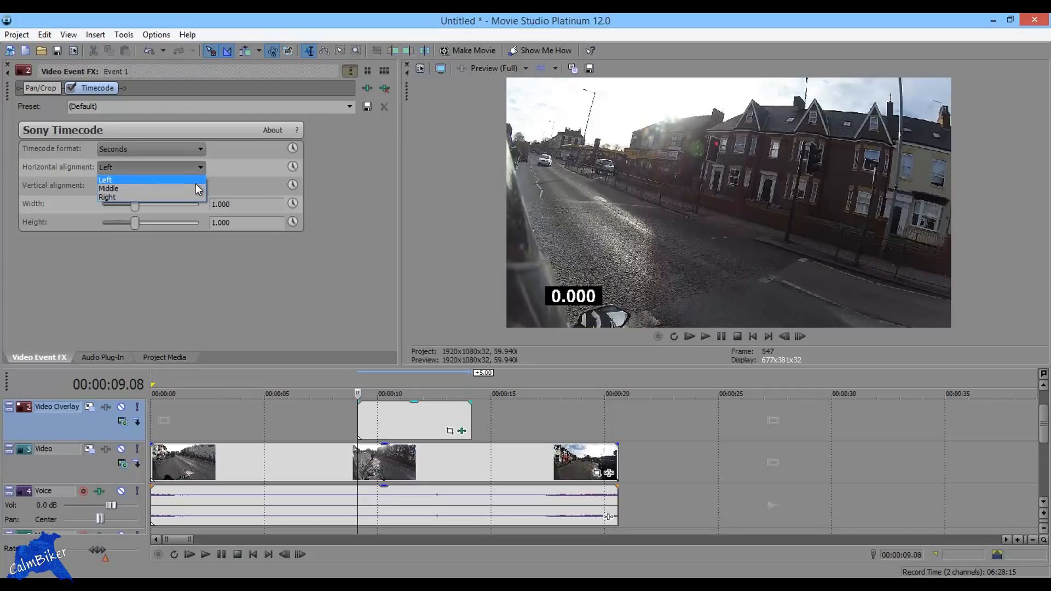
left_click(196, 197)
left_click(197, 185)
left_click(194, 192)
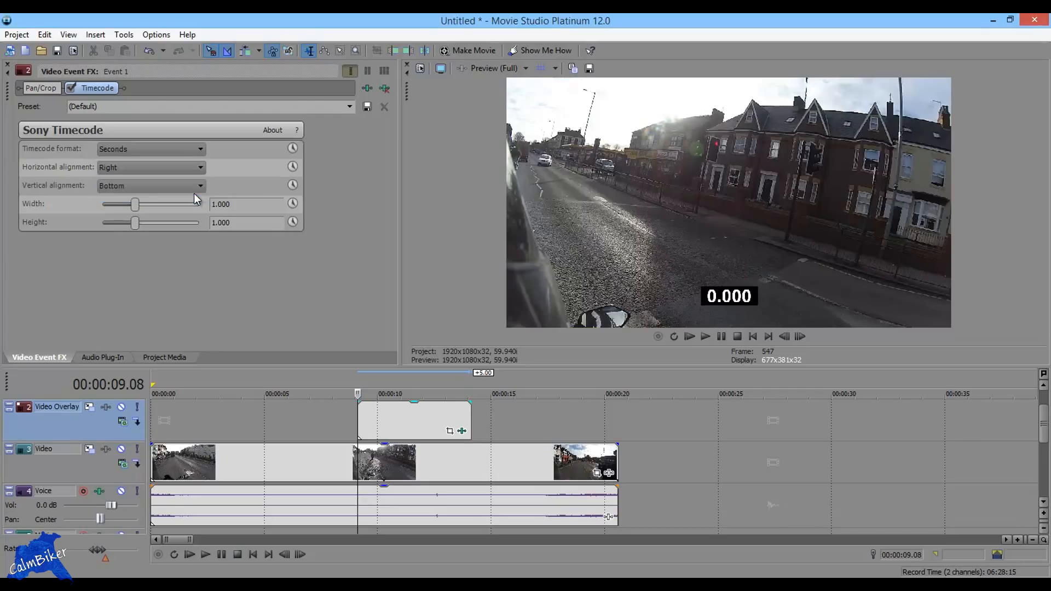
left_click(195, 186)
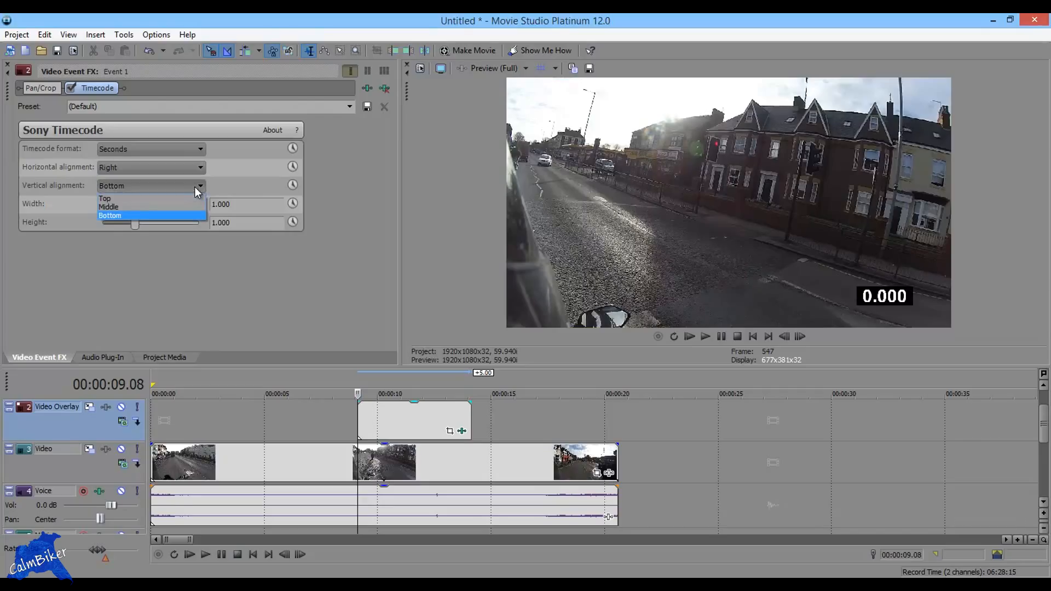
left_click(195, 186)
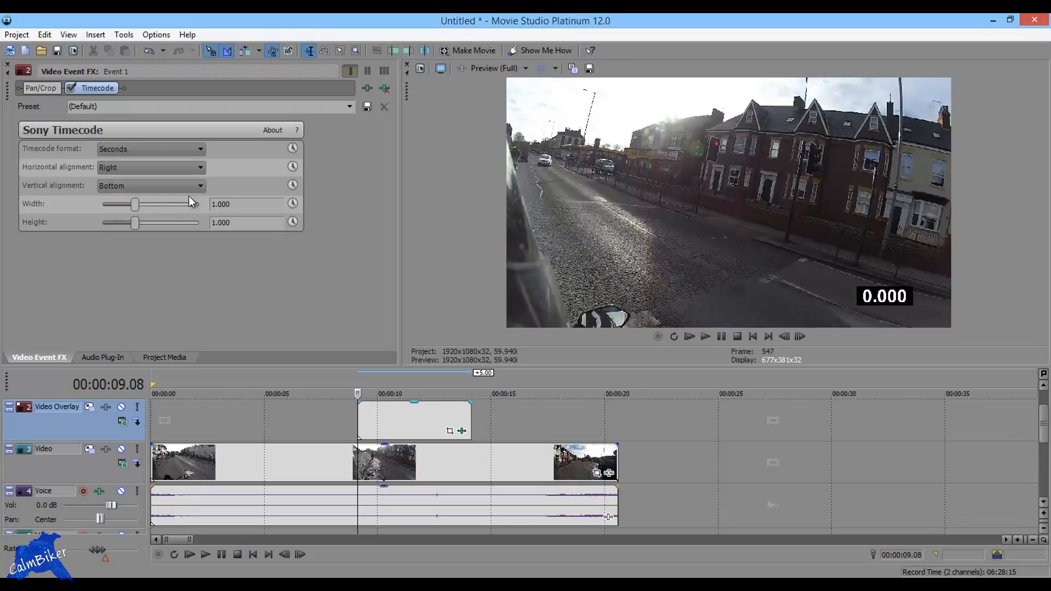
Set the timecode's width and height to 2.000 and play the event to check the running counter
left_click_drag(135, 205, 195, 206)
left_click_drag(139, 225, 202, 229)
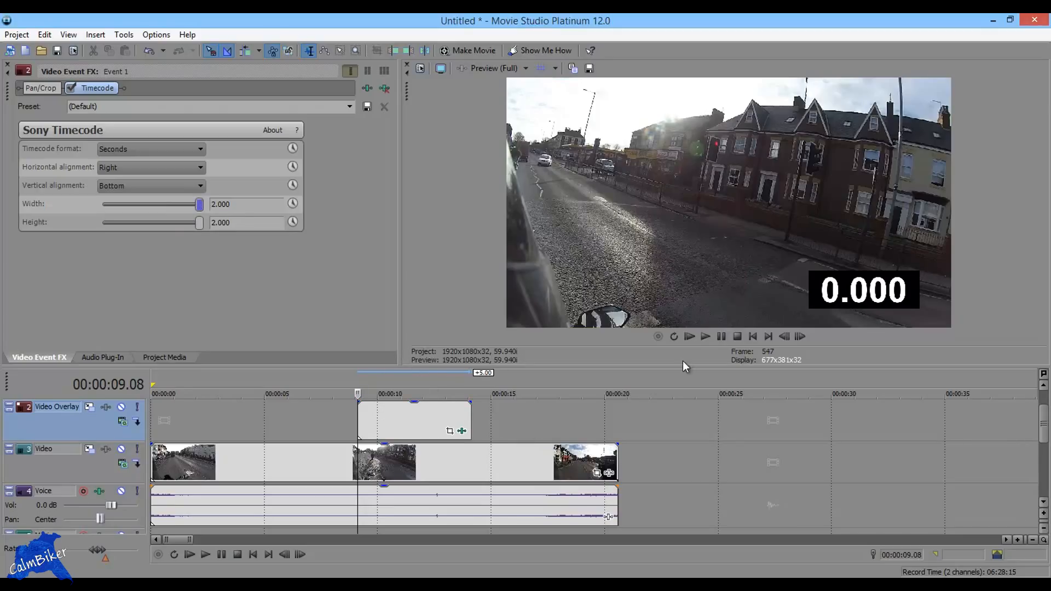
left_click(704, 341)
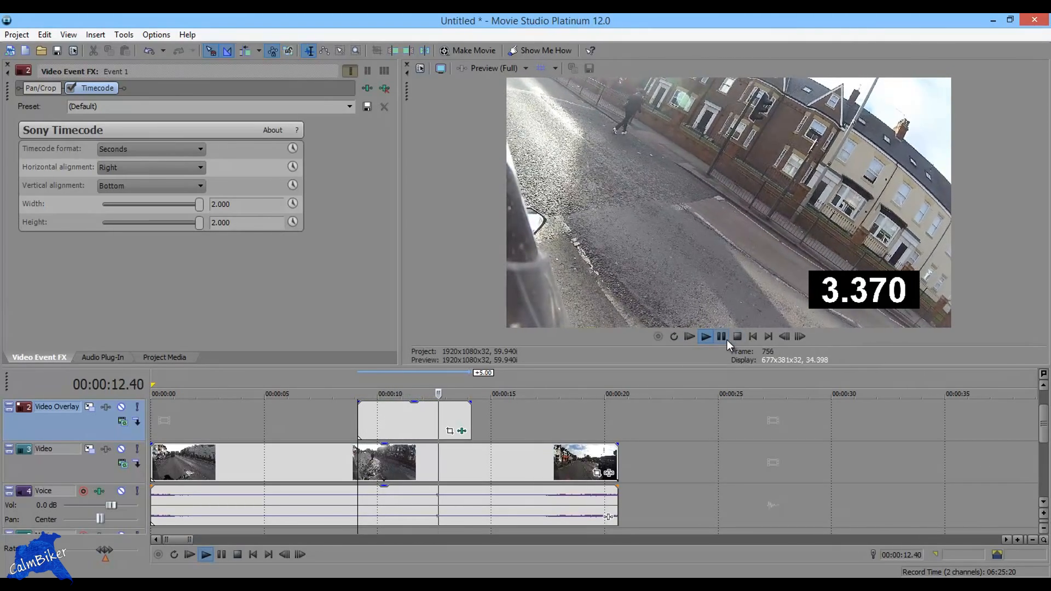
left_click(721, 337)
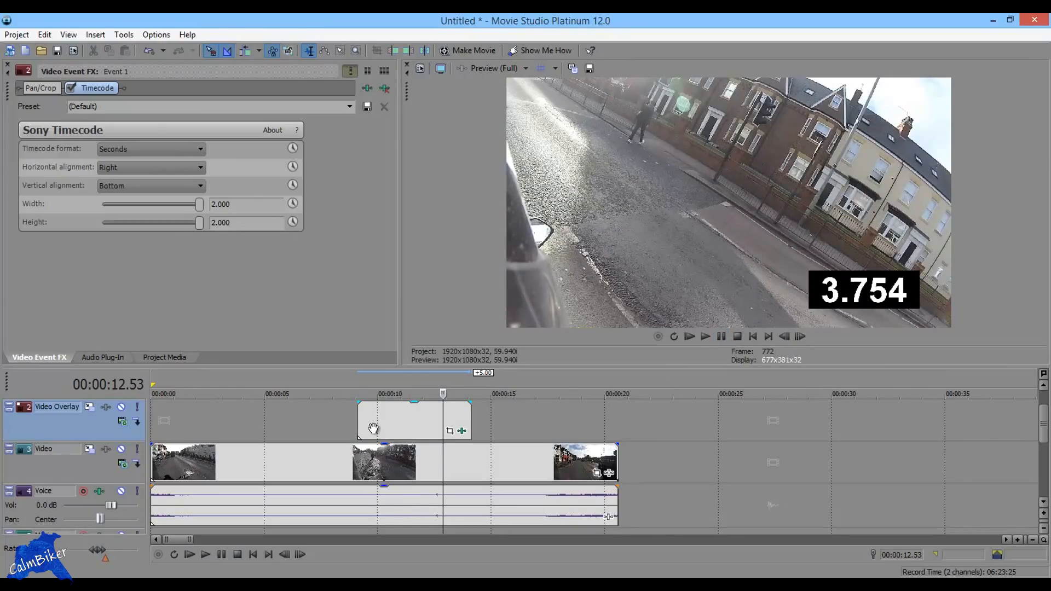
Play the footage to locate the timing start at 00:00:07.12 and move the timecode event to begin there
left_click(320, 413)
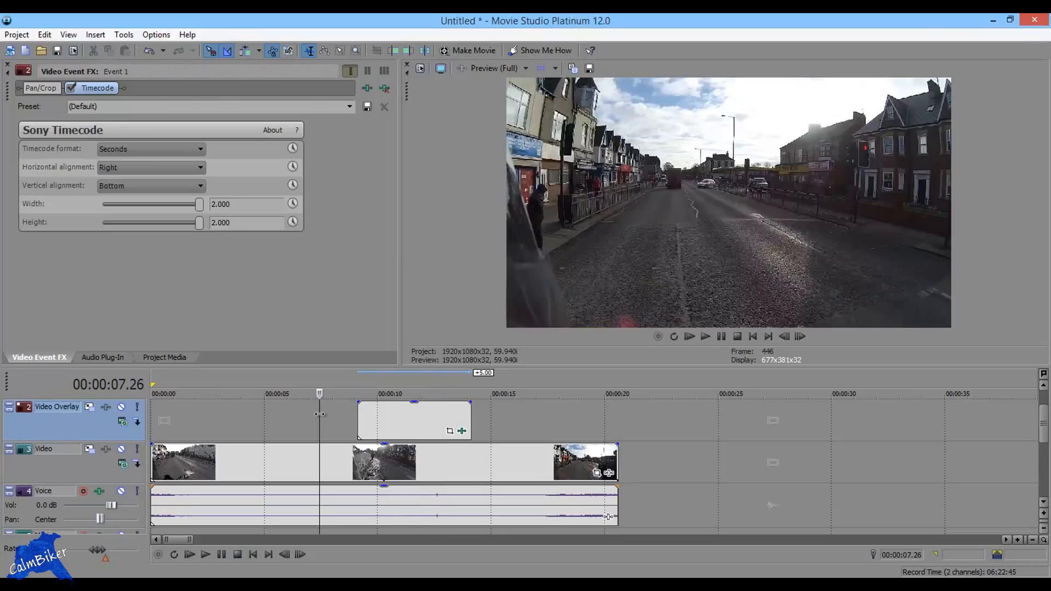
left_click(295, 413)
left_click(275, 413)
left_click(704, 336)
left_click(721, 337)
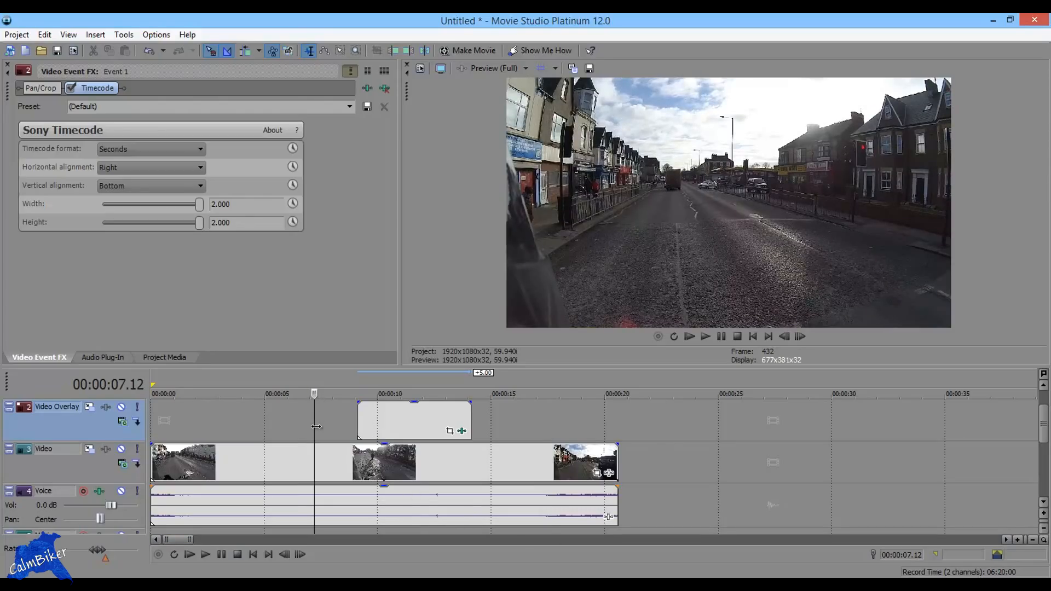
left_click_drag(406, 423, 365, 419)
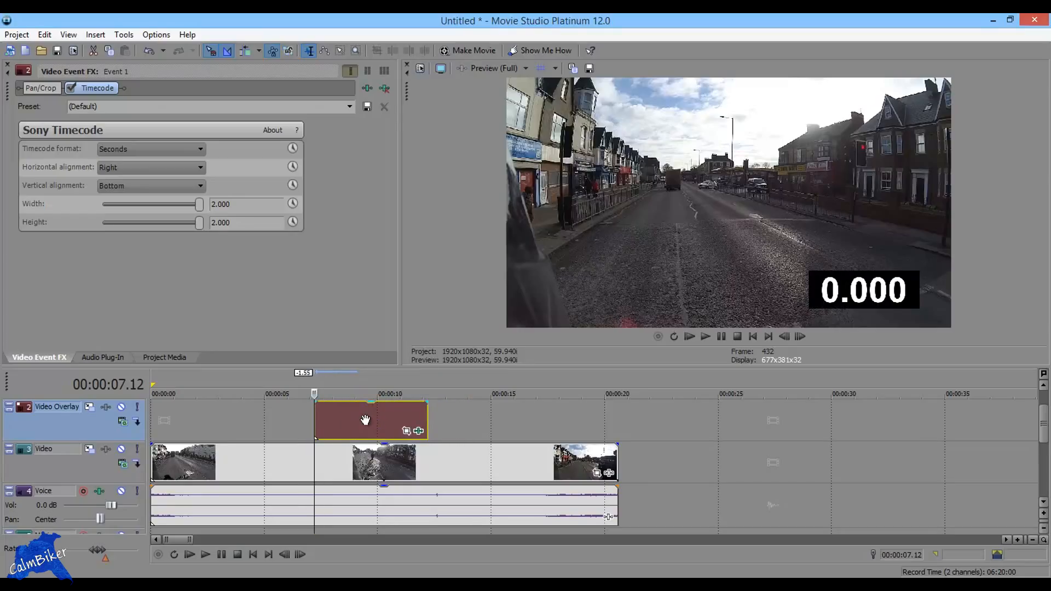
Play to the timing end at 00:00:14.29 and extend the timecode event's end to that point
left_click(399, 411)
key("space")
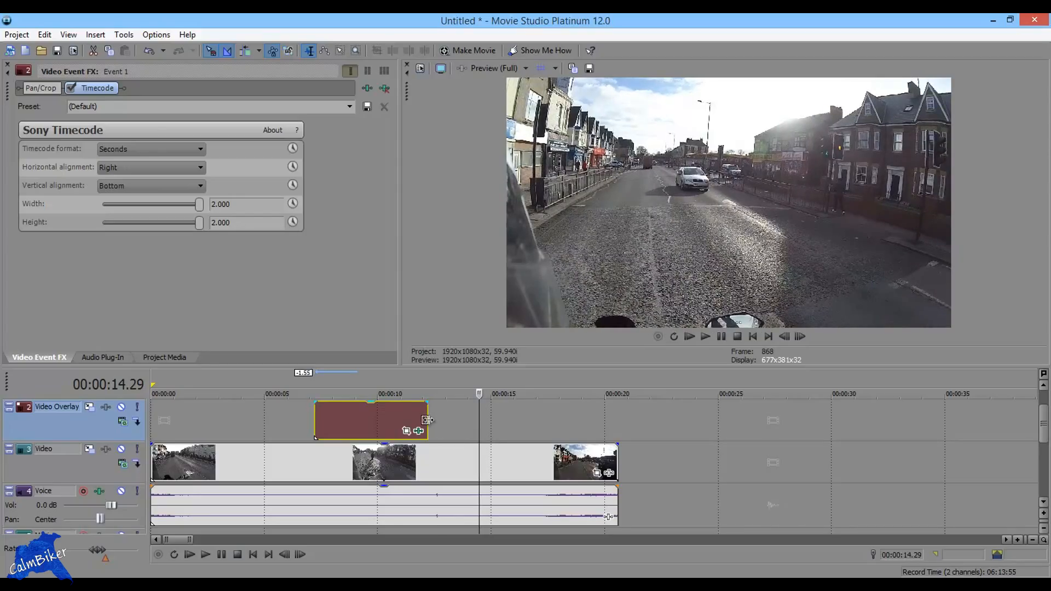
left_click_drag(426, 420, 476, 421)
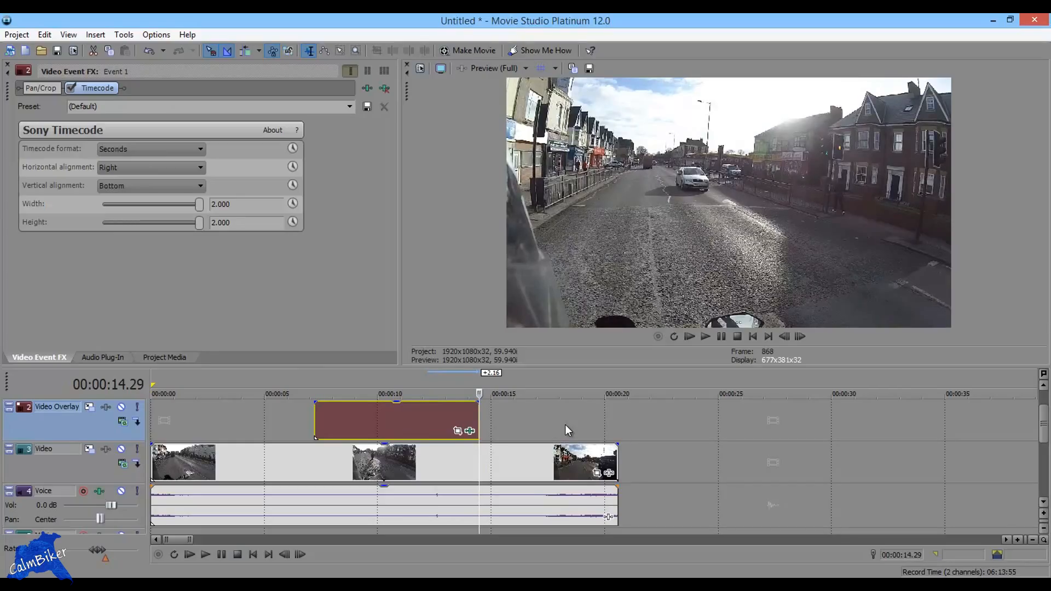
Check the timer on the event's last frame, and play the sequence from 00:00:05.59 past the event's end
key("Left")
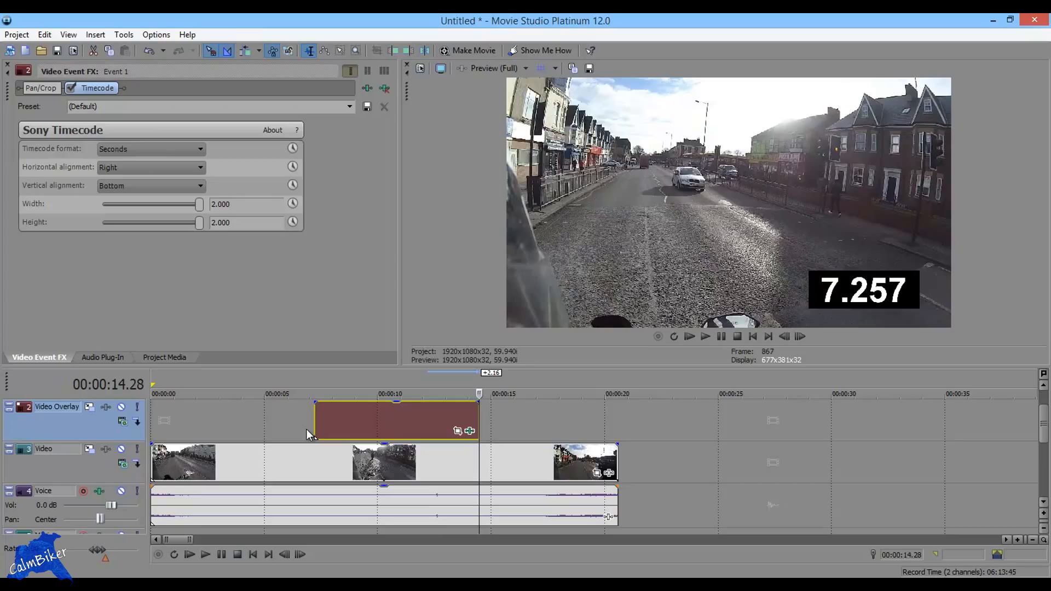
left_click(287, 427)
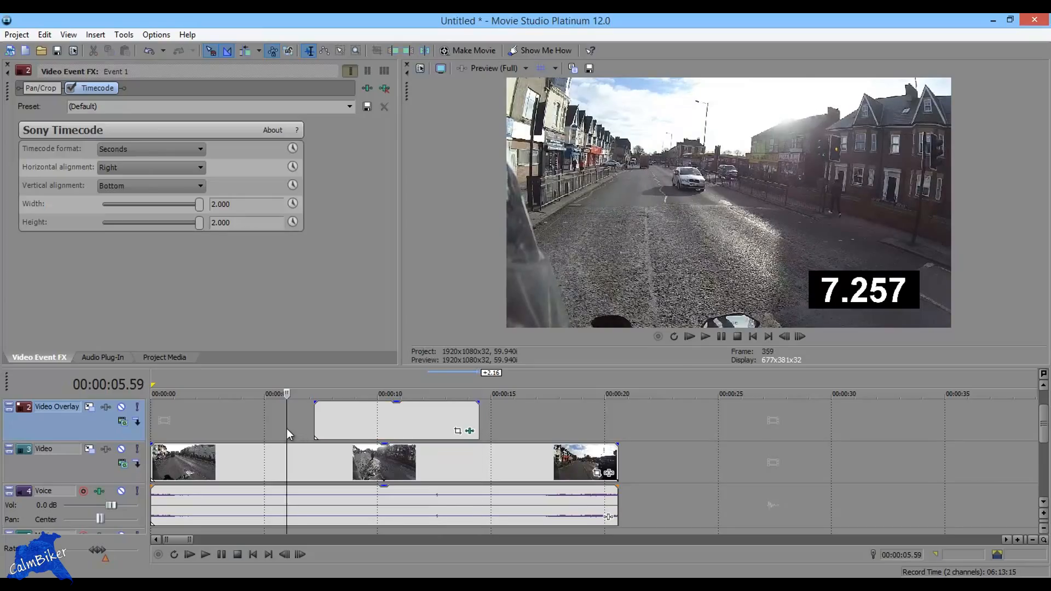
left_click(705, 336)
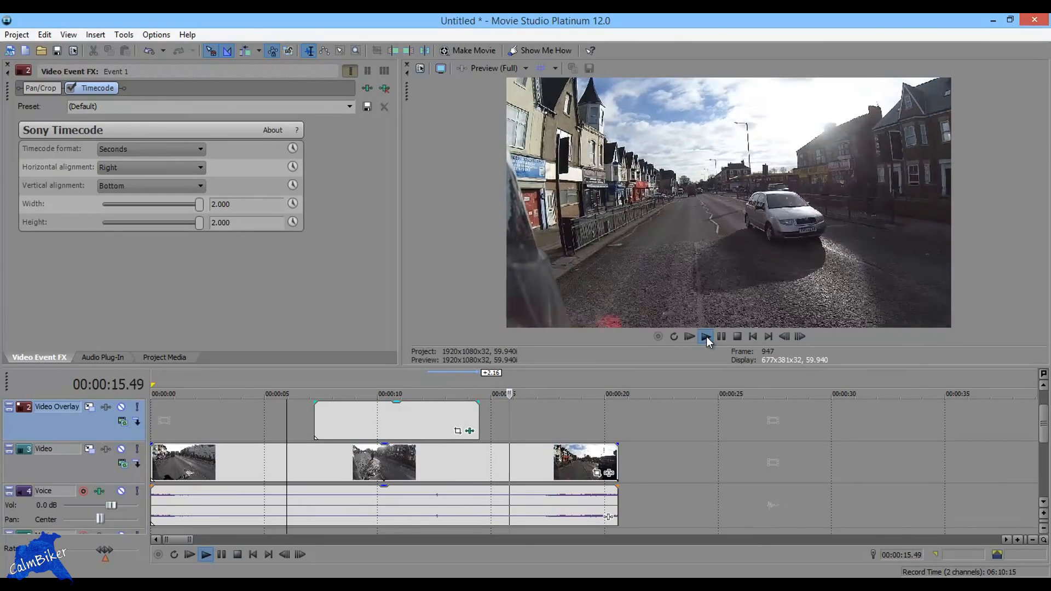
left_click(741, 337)
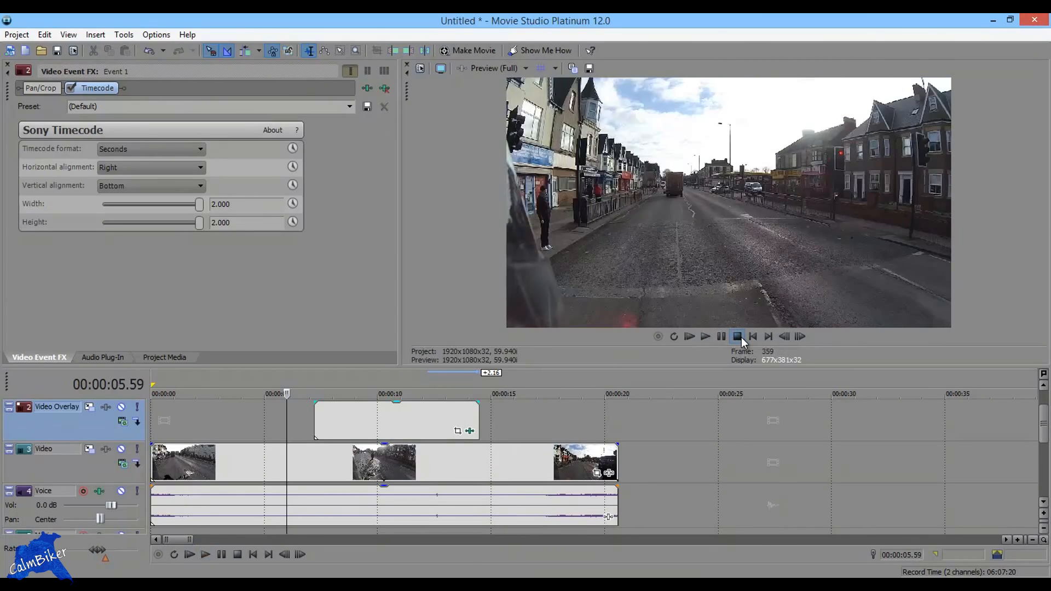